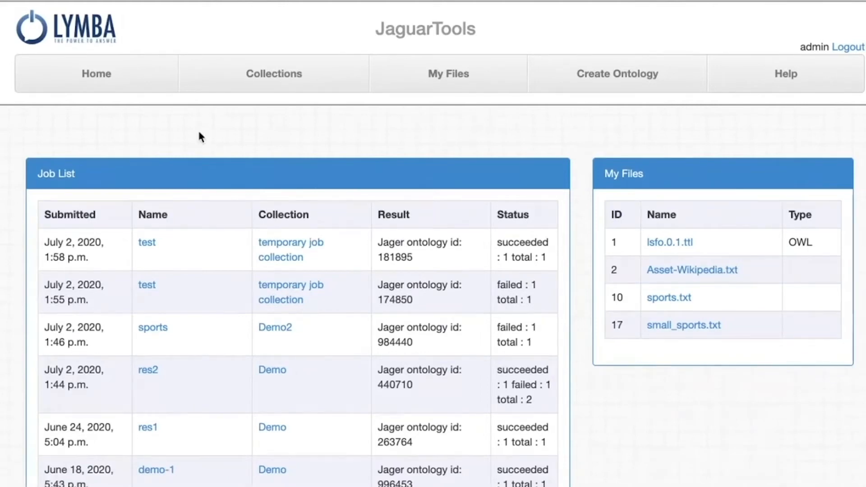
- Open the Demo collection from the Collections list
click(258, 72)
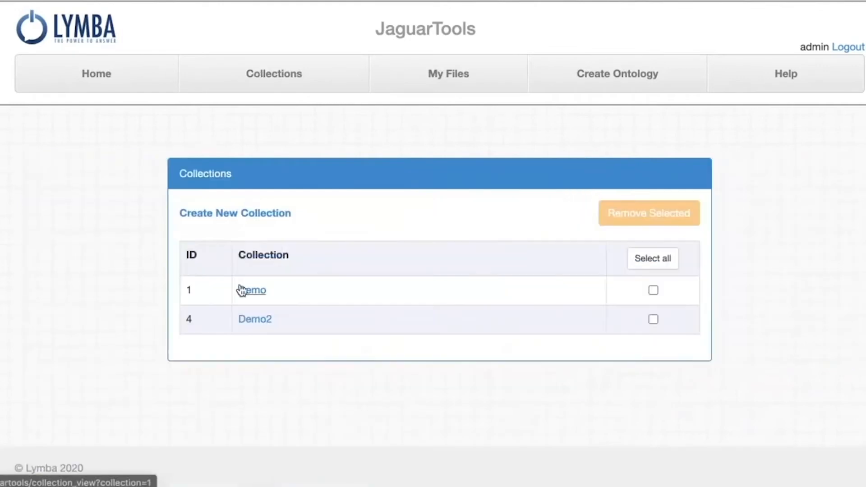
click(252, 290)
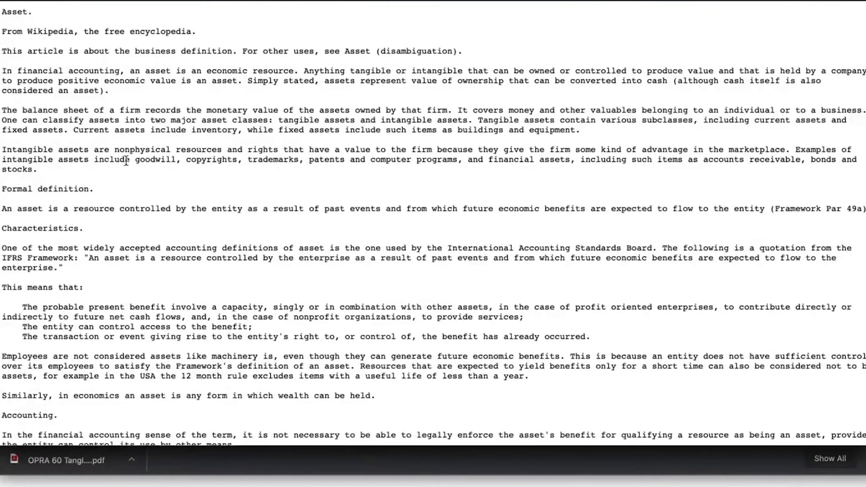
- Review Asset-Wikipedia.txt, highlighting goodwill, copyrights and trademarks in the article
double_click(144, 163)
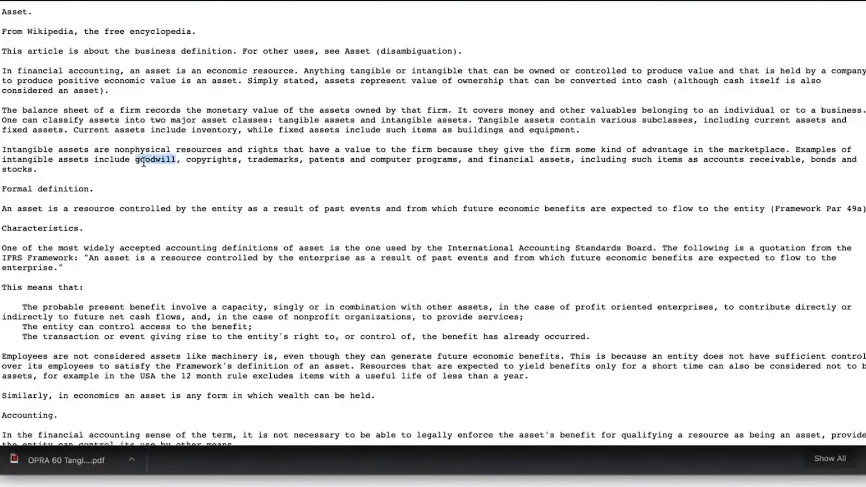
double_click(195, 161)
double_click(273, 161)
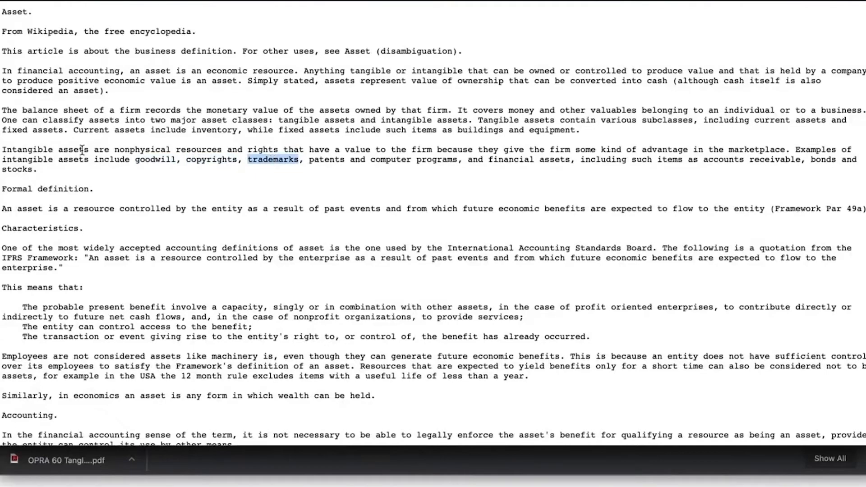
scroll(87, 317, down, 5)
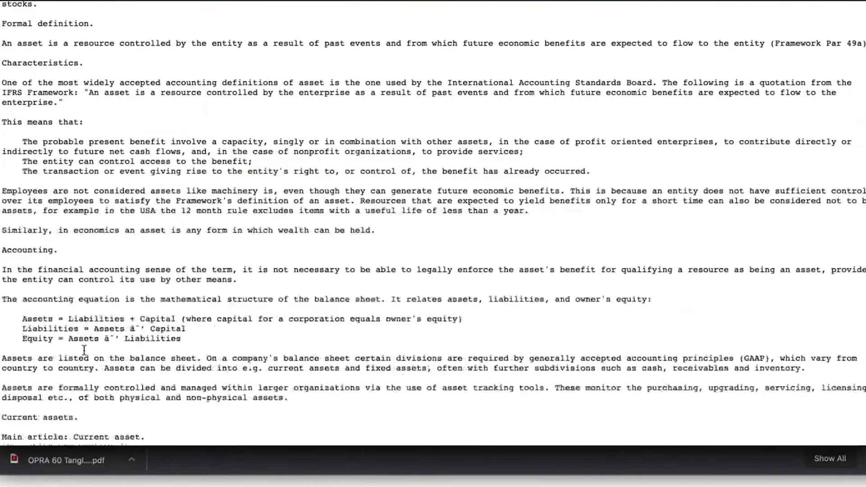
scroll(87, 317, down, 5)
scroll(84, 350, down, 3)
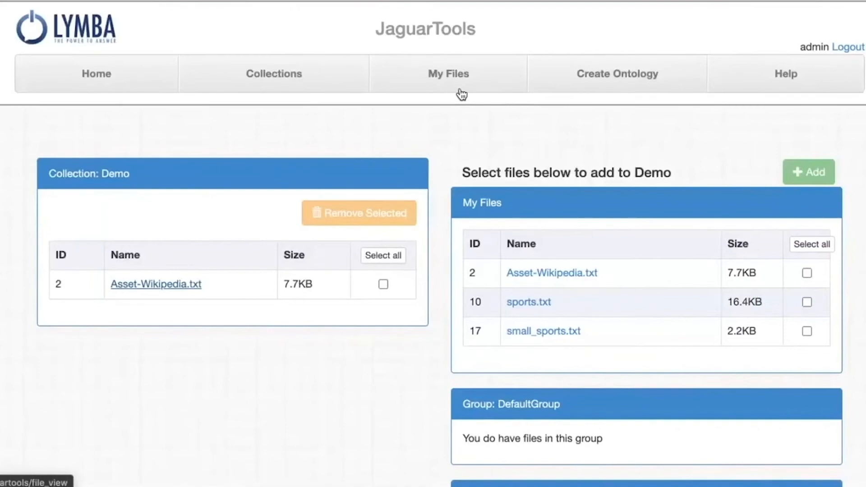
- View the lsfo.0.1.ttl seed under My Files, noting its product and equity concepts
click(448, 73)
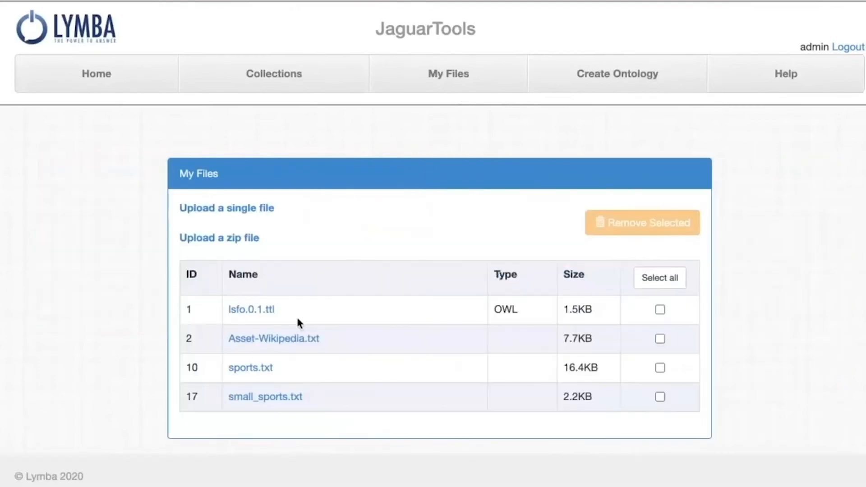
click(252, 309)
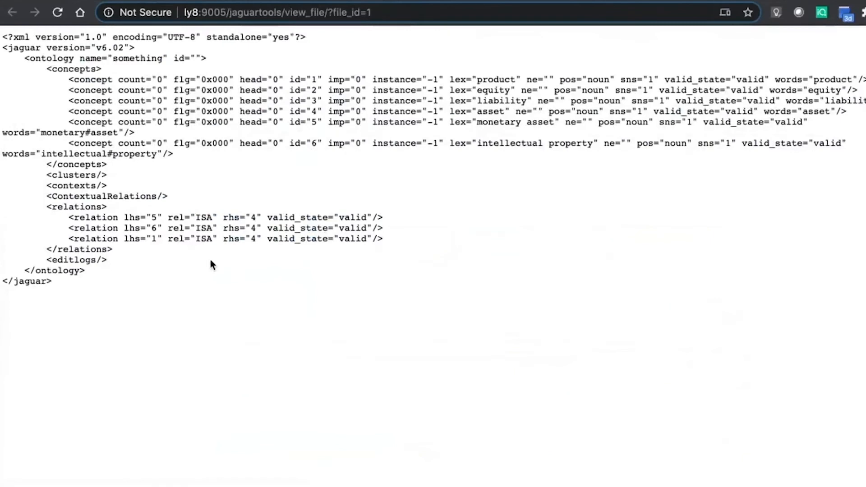
double_click(497, 79)
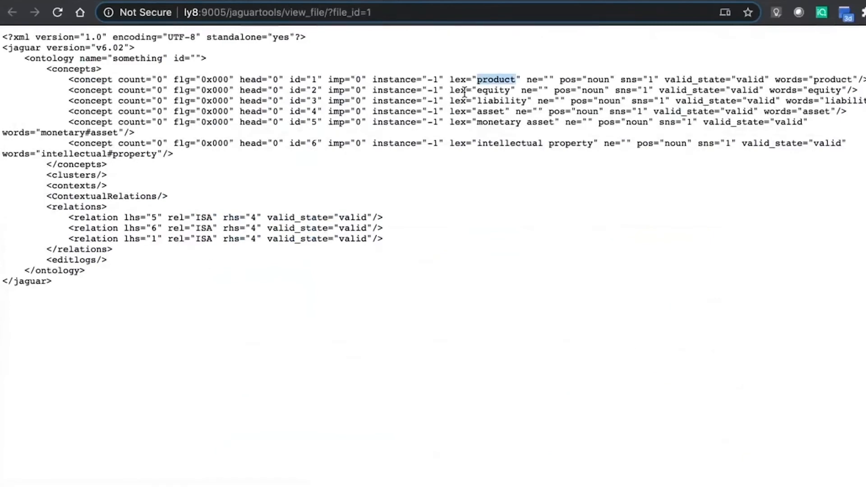
double_click(493, 90)
click(489, 112)
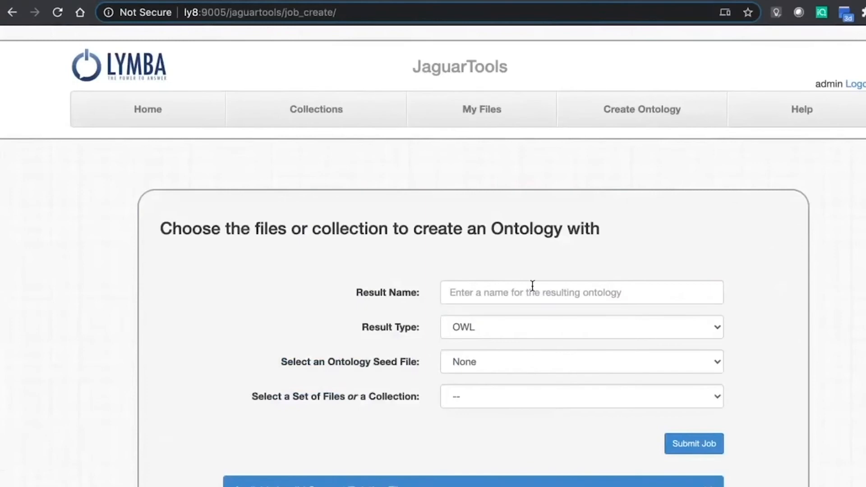
- Create ontology finance_owl_seed_js-demo1 with lsfo.0.1.ttl seed on the Demo collection and submit the job
click(532, 287)
text(finance_owl_seed_js-dem)
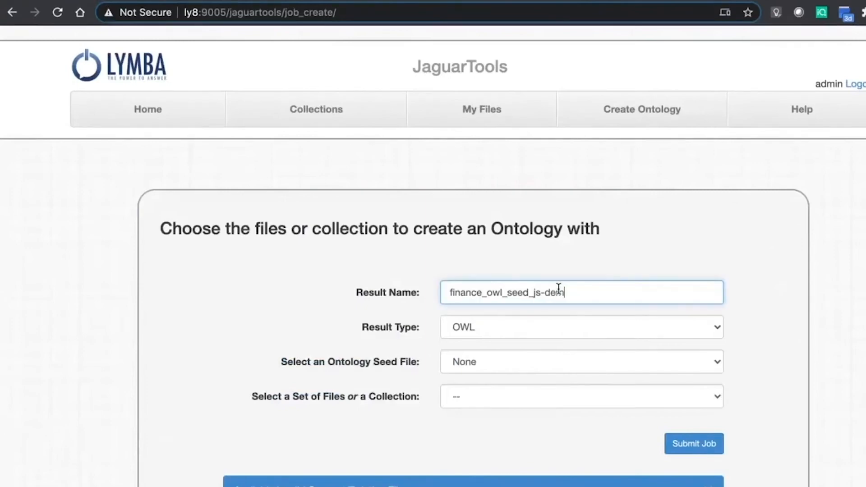
text(o1)
click(582, 362)
click(491, 374)
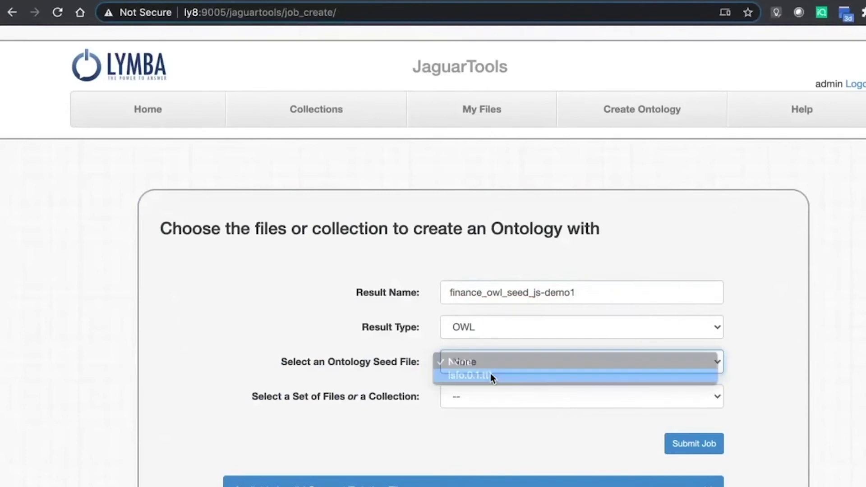
click(467, 400)
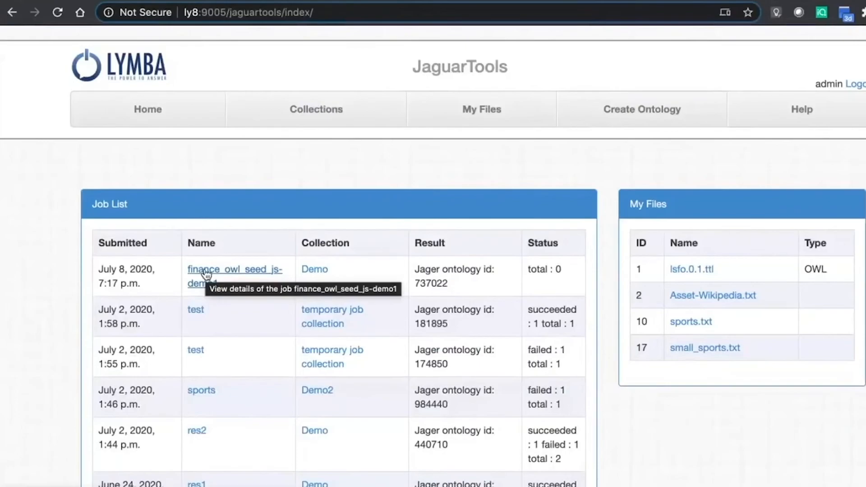
click(206, 274)
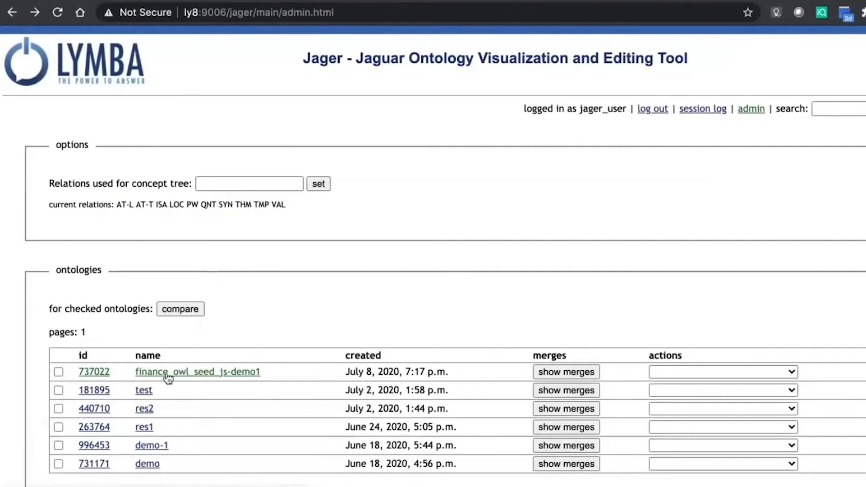
- Restrict the concept tree relations to ISA and load the finance_owl_seed_js-demo1 tree
click(226, 183)
text(ISA)
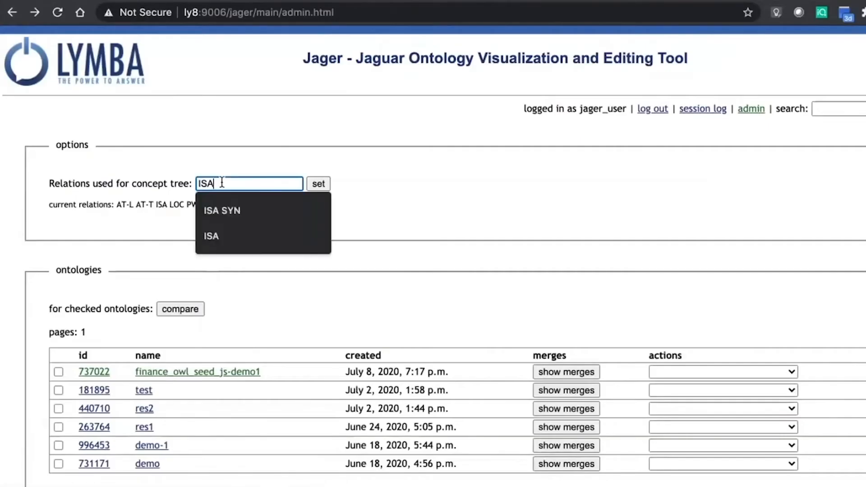
click(317, 183)
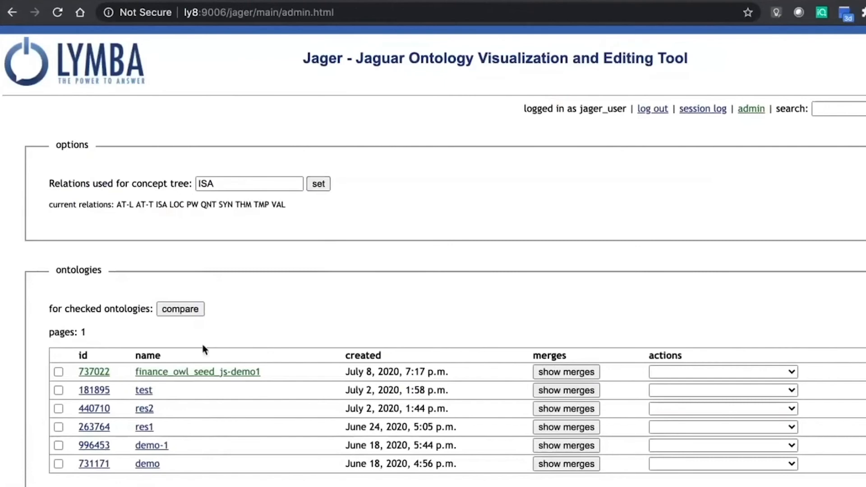
click(187, 373)
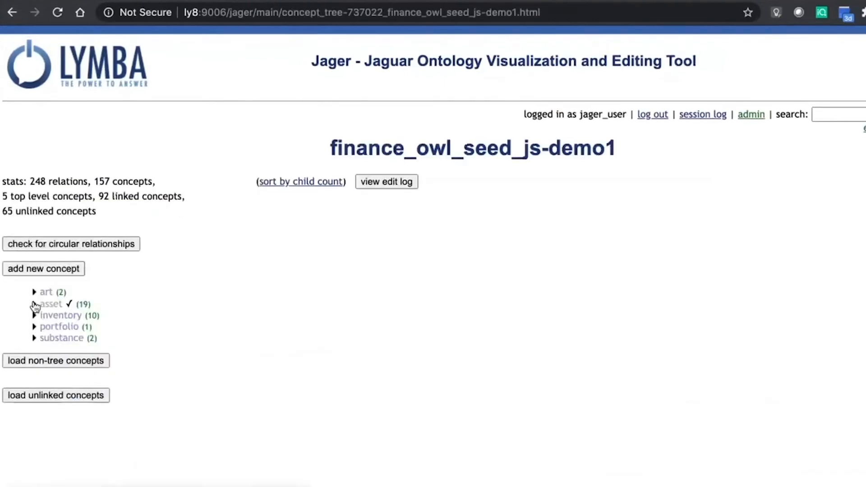
- Expand asset into its children and show details of the intangible asset concept
click(35, 304)
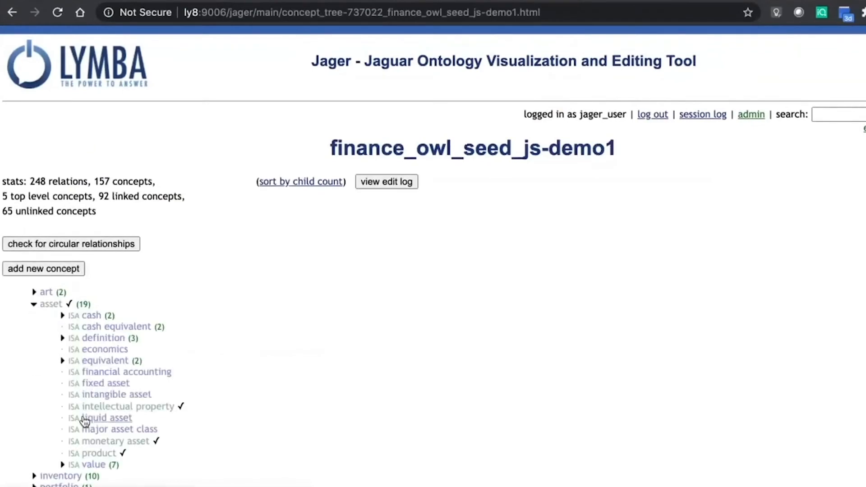
scroll(84, 417, down, 2)
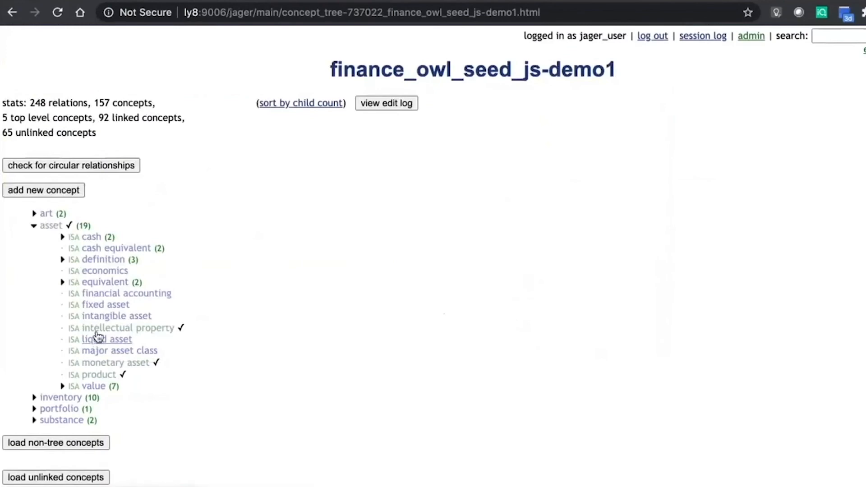
click(107, 316)
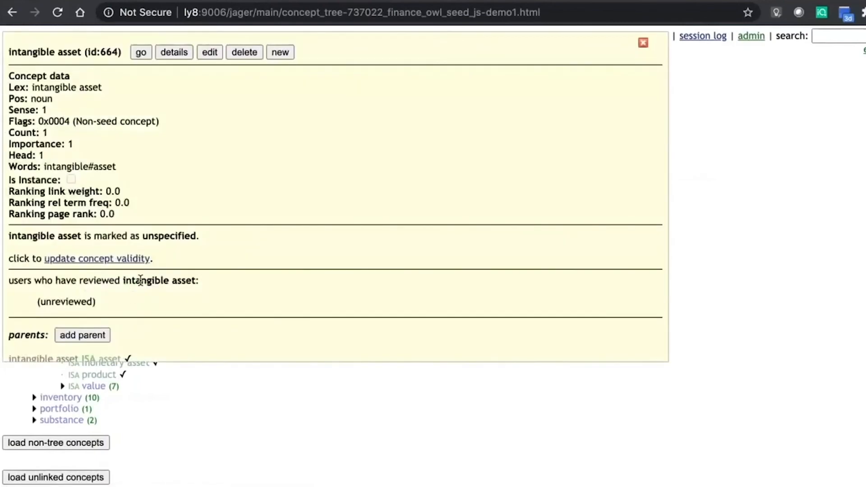
scroll(141, 213, down, 3)
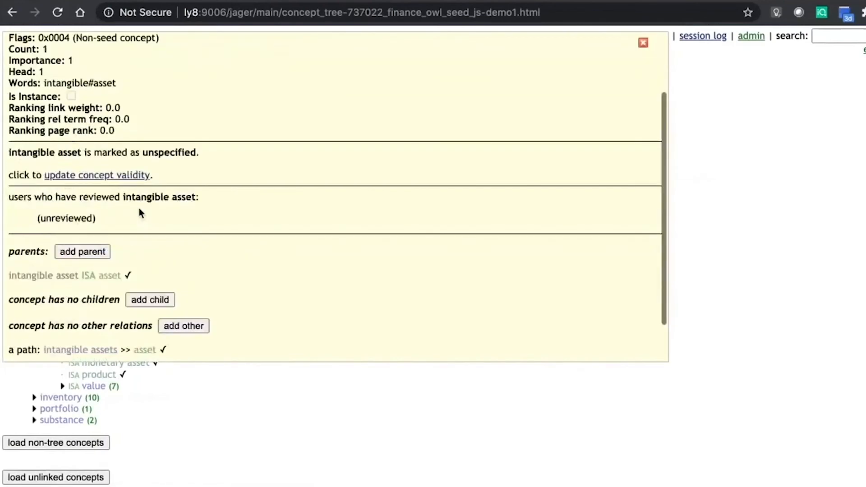
scroll(140, 213, down, 2)
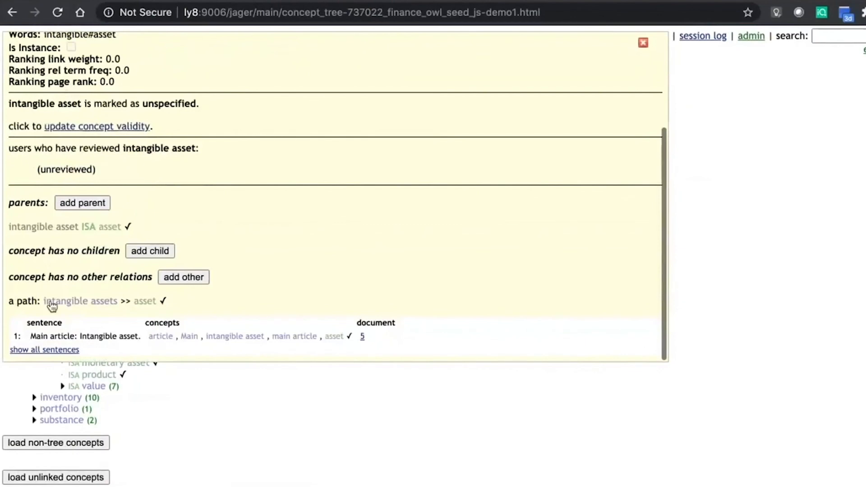